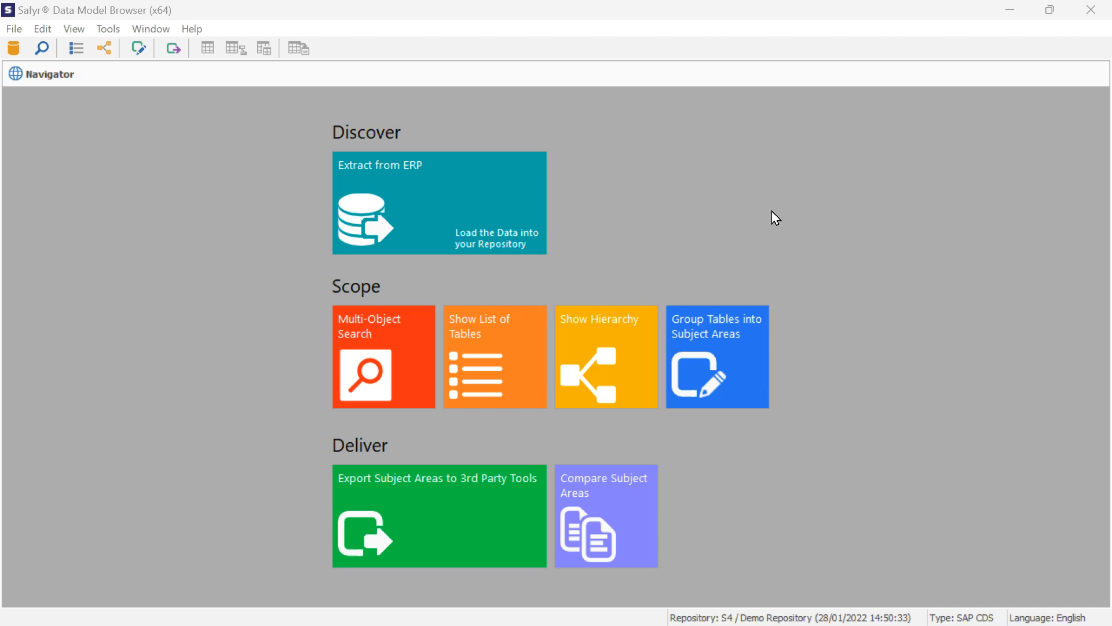
Load the list of tables and filter it by the short description *Customer*
click(466, 369)
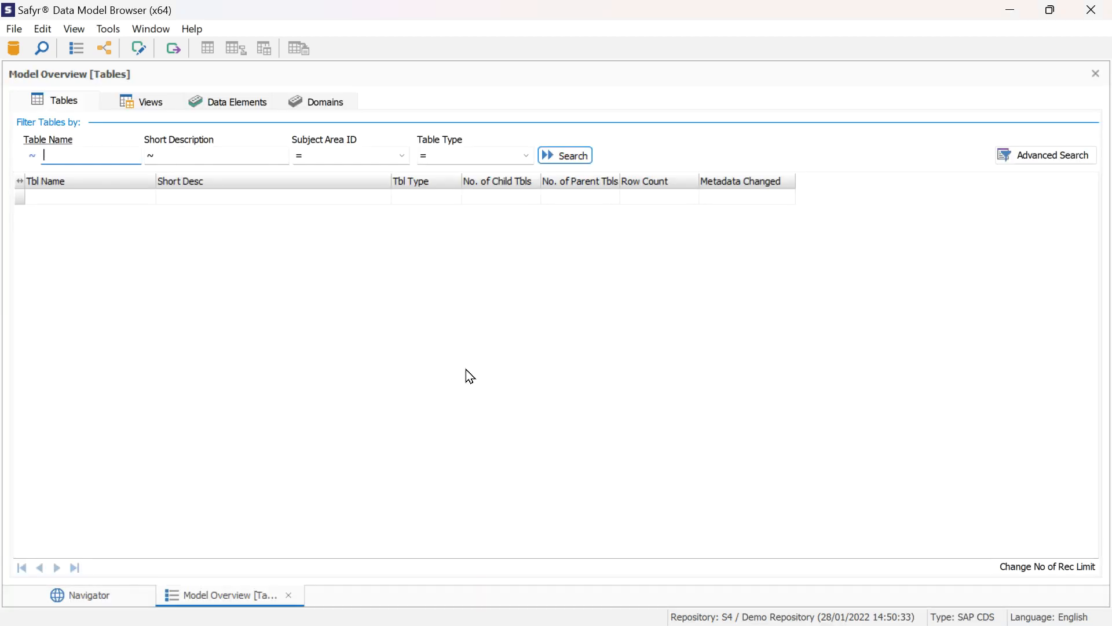
click(577, 155)
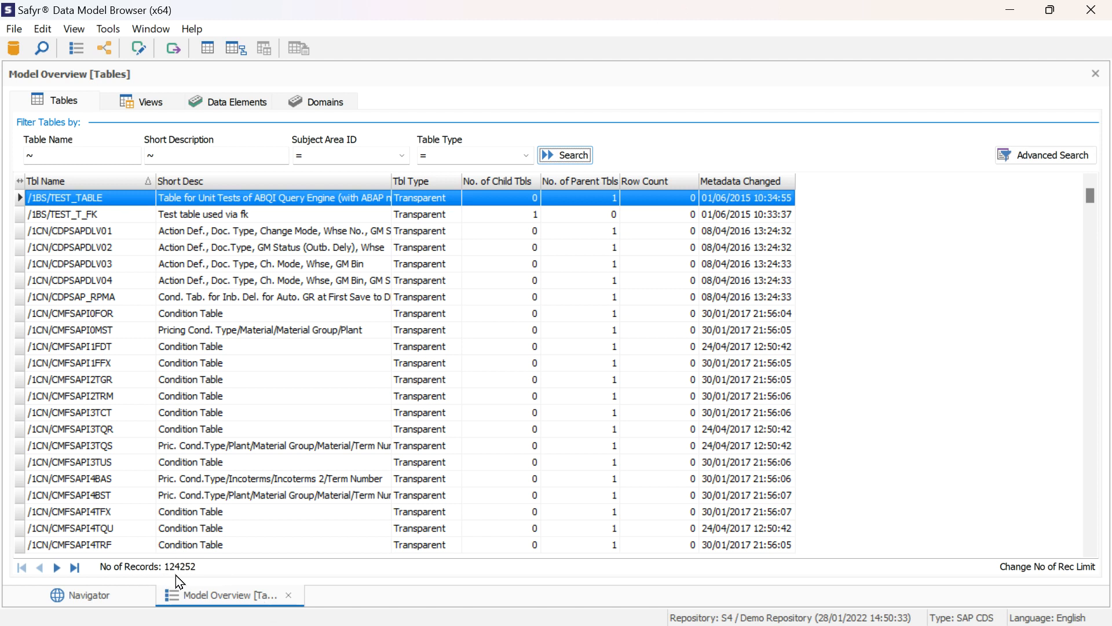
click(226, 155)
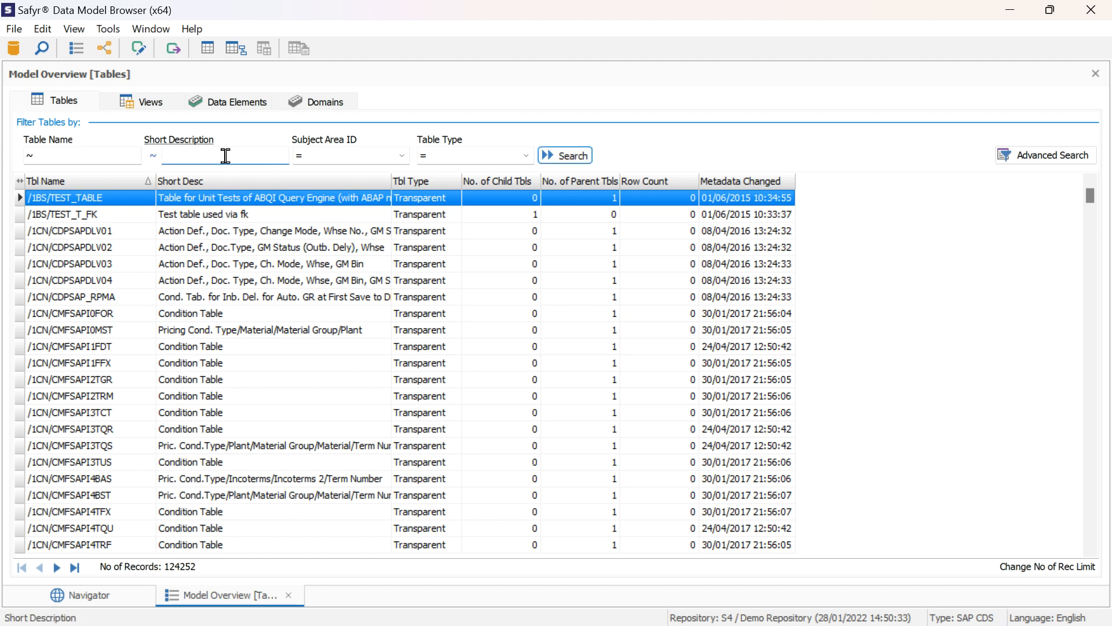
text(*Cus)
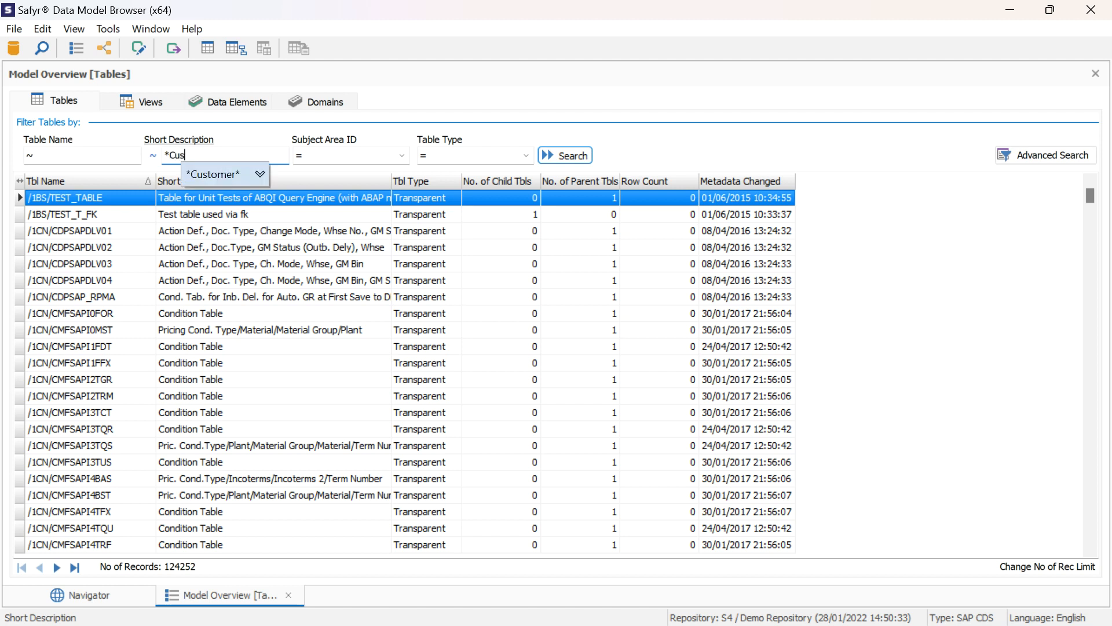
key(Tab)
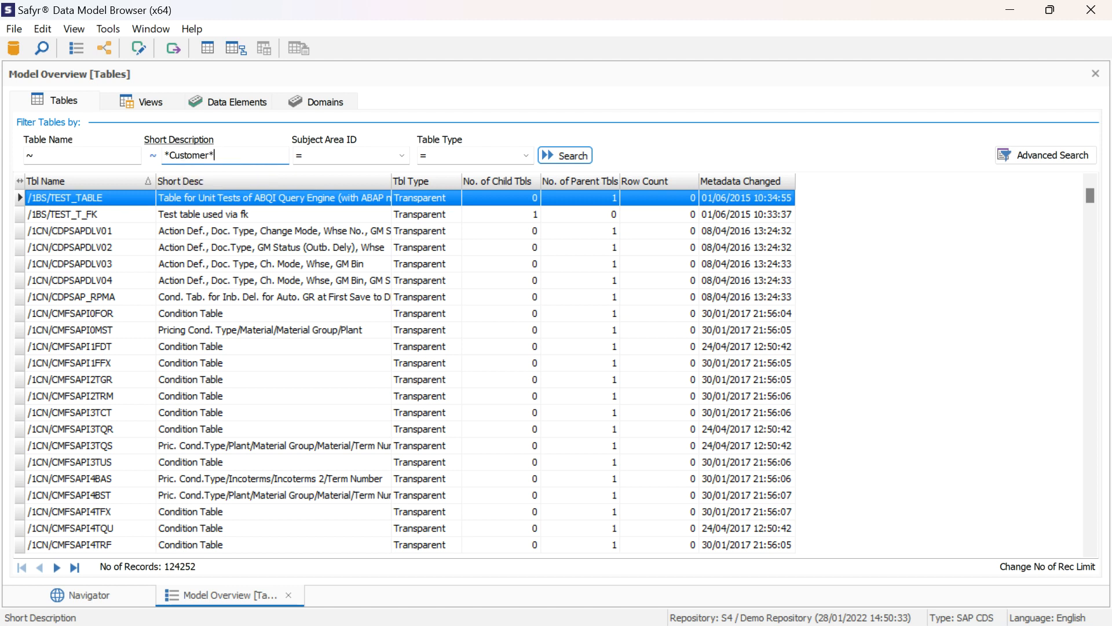
key(Return)
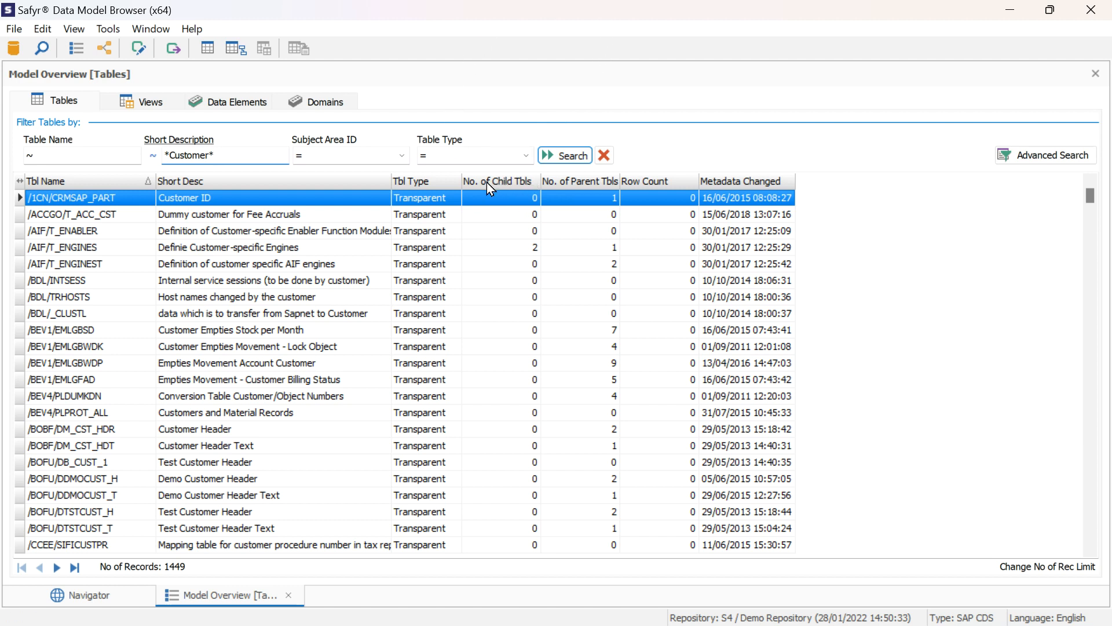
Sort the customer tables by row count, by number of parent tables, and finally by number of child tables in descending order
click(660, 181)
click(660, 181)
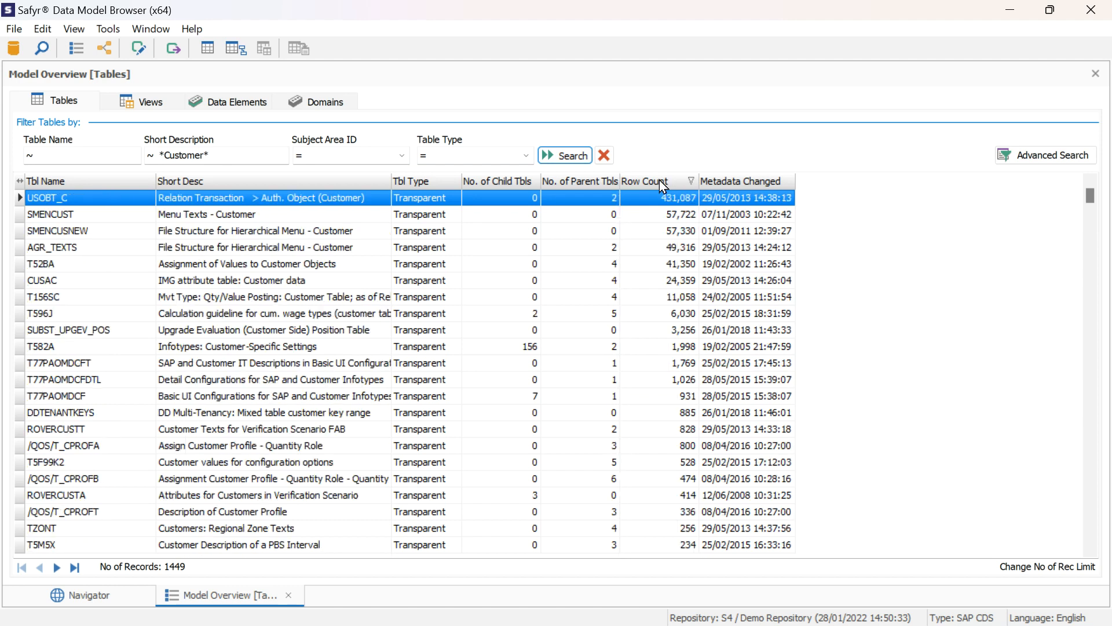
click(590, 182)
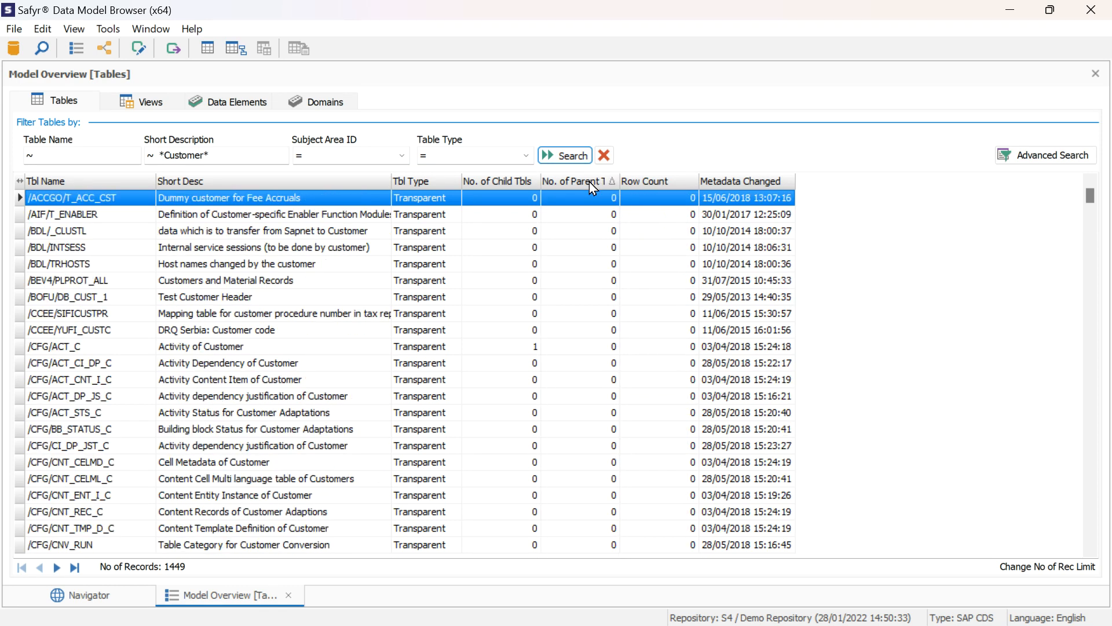
click(507, 182)
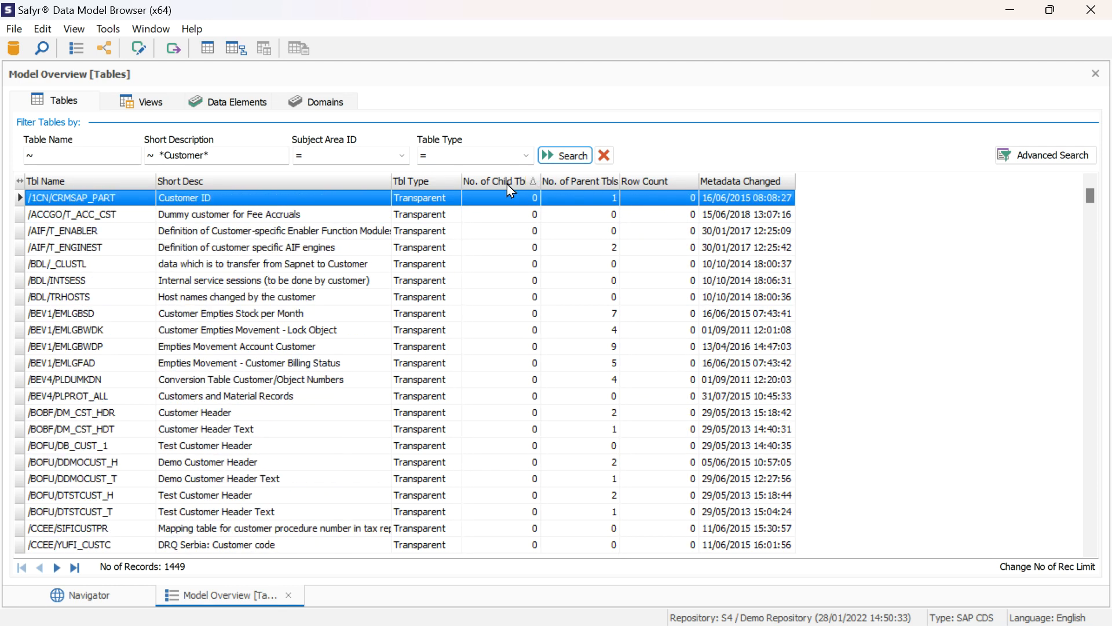
click(508, 183)
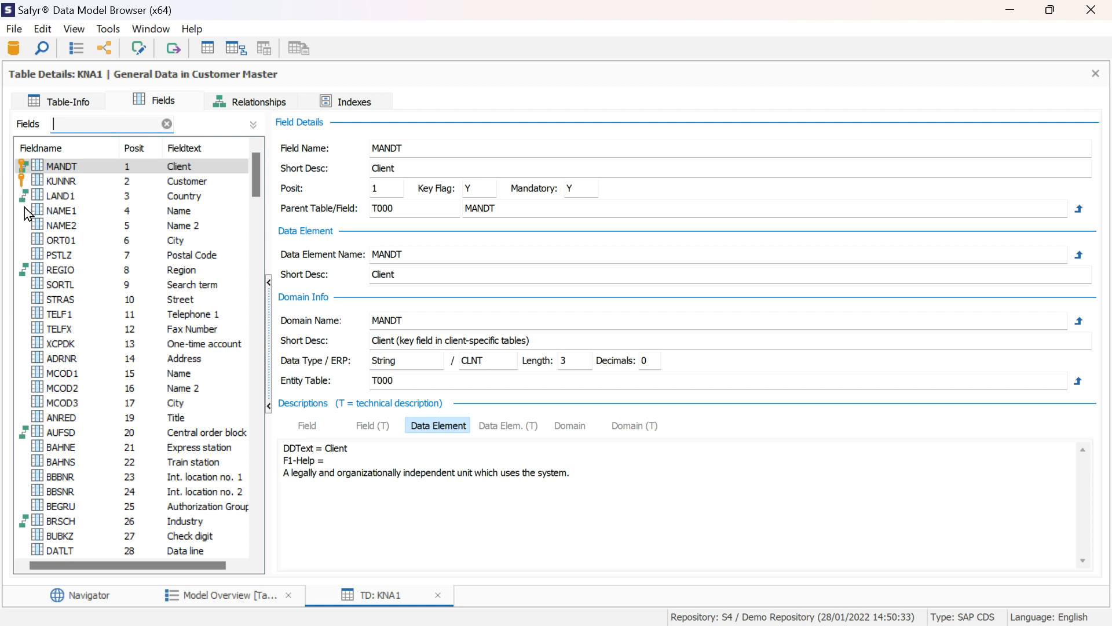
Browse the fields of table KNA1 and display the details of its REGIO field
scroll(124, 394, down, 20)
scroll(131, 404, up, 20)
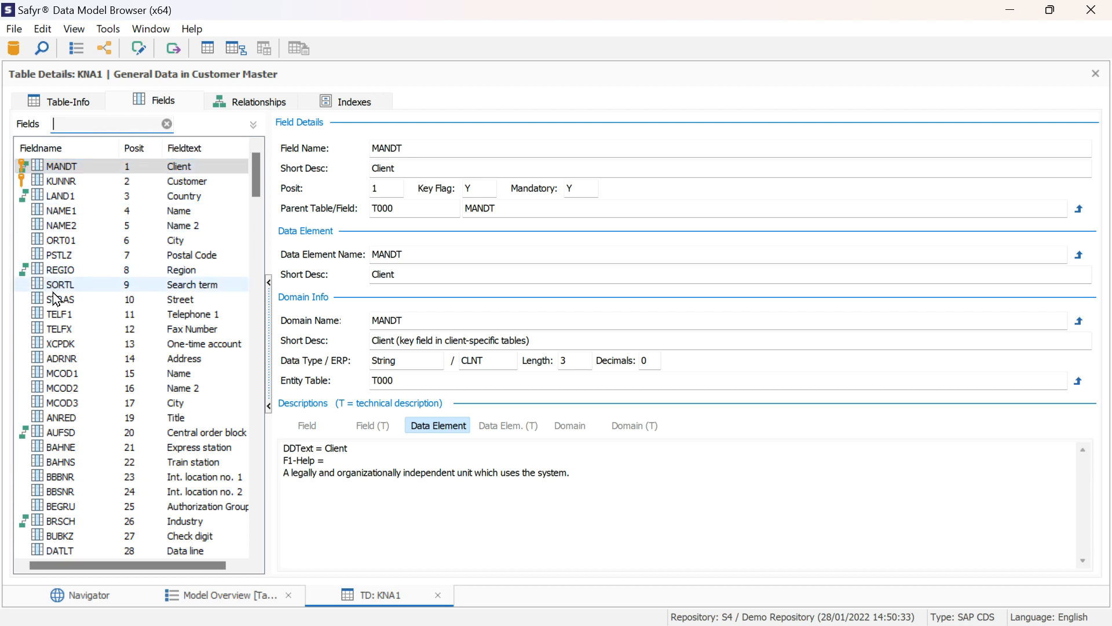
click(66, 272)
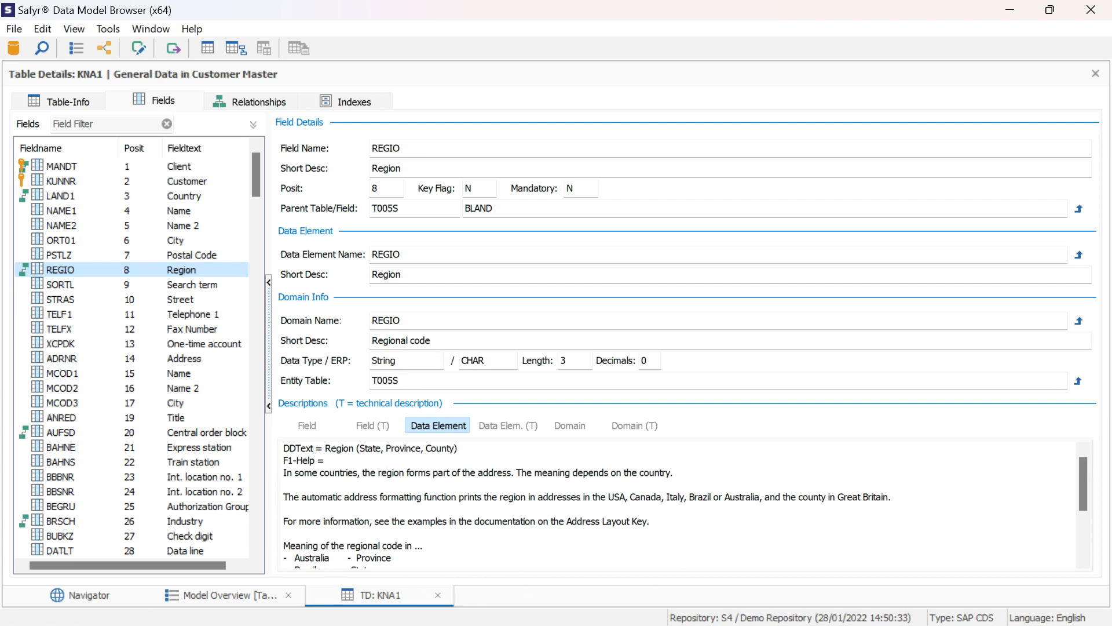
Return to the table overview and show the relationships of KNA1, looking through its parent and child tables
click(239, 596)
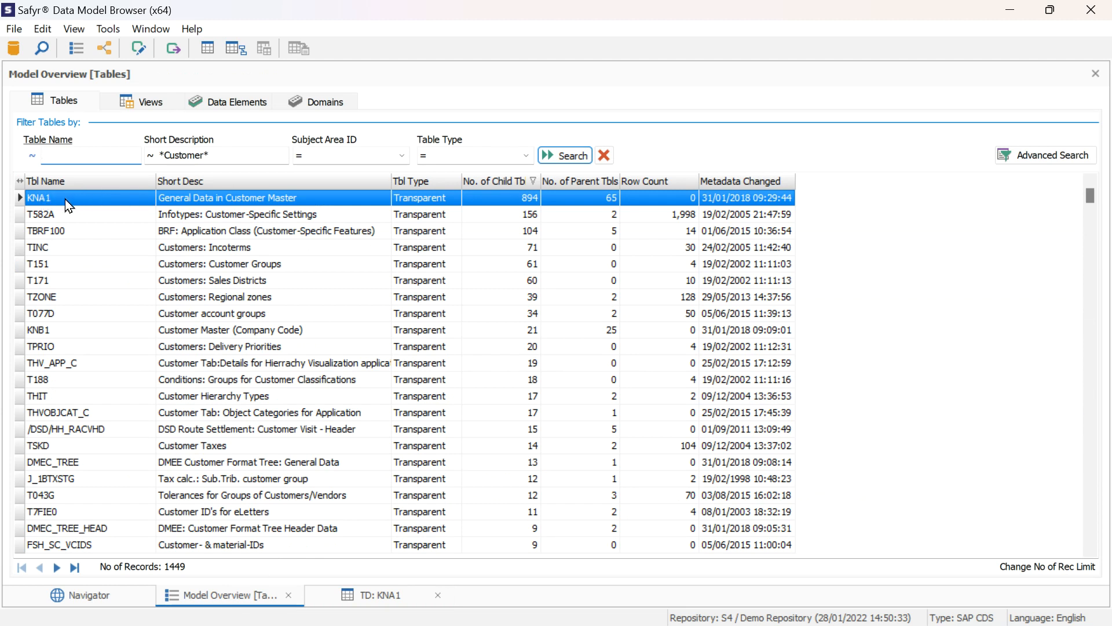
click(237, 47)
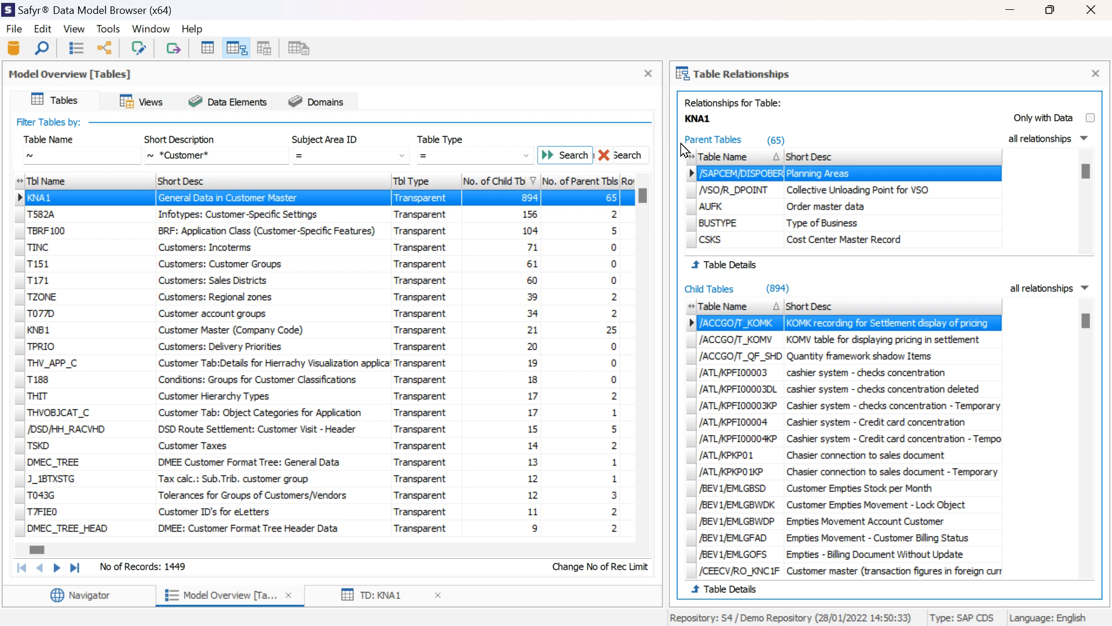
drag(1086, 171, 1086, 211)
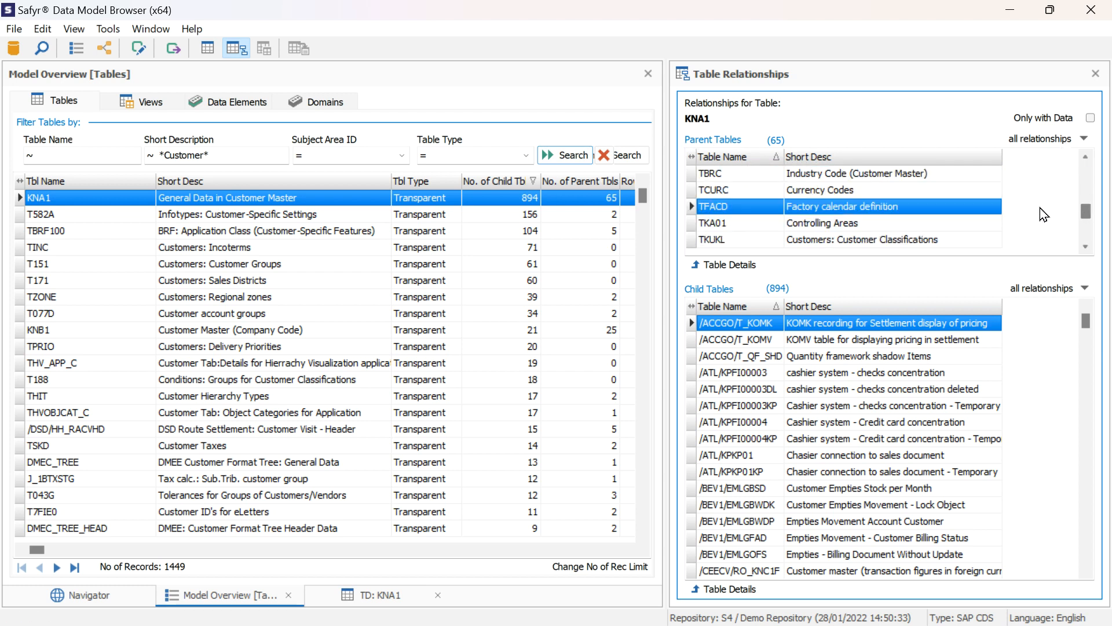
scroll(1036, 209, down, 5)
scroll(1034, 211, up, 7)
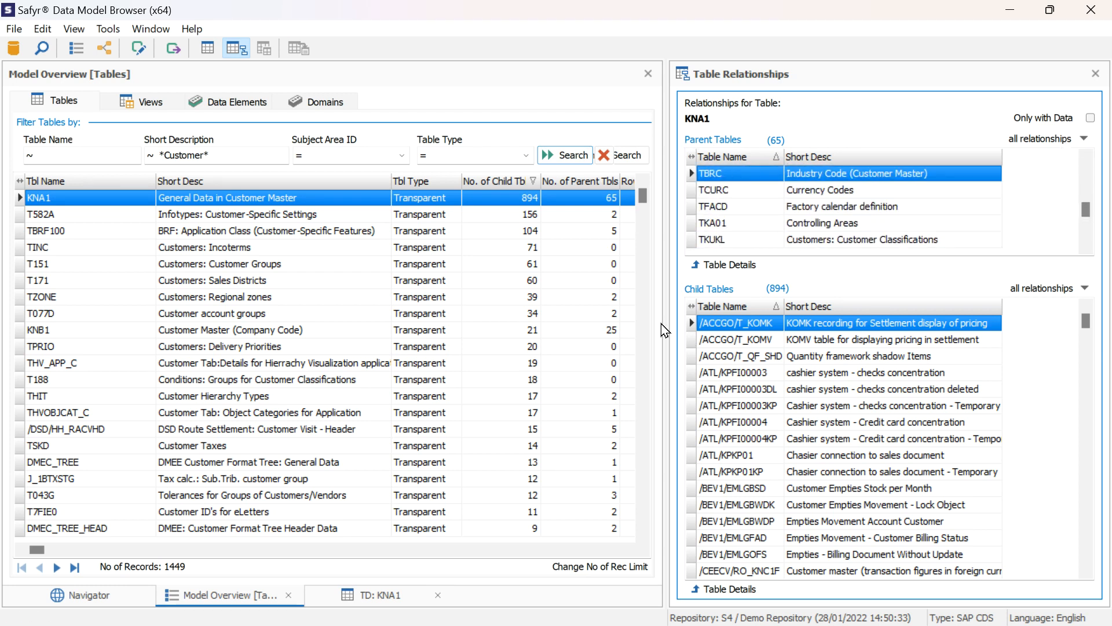
scroll(1045, 363, down, 5)
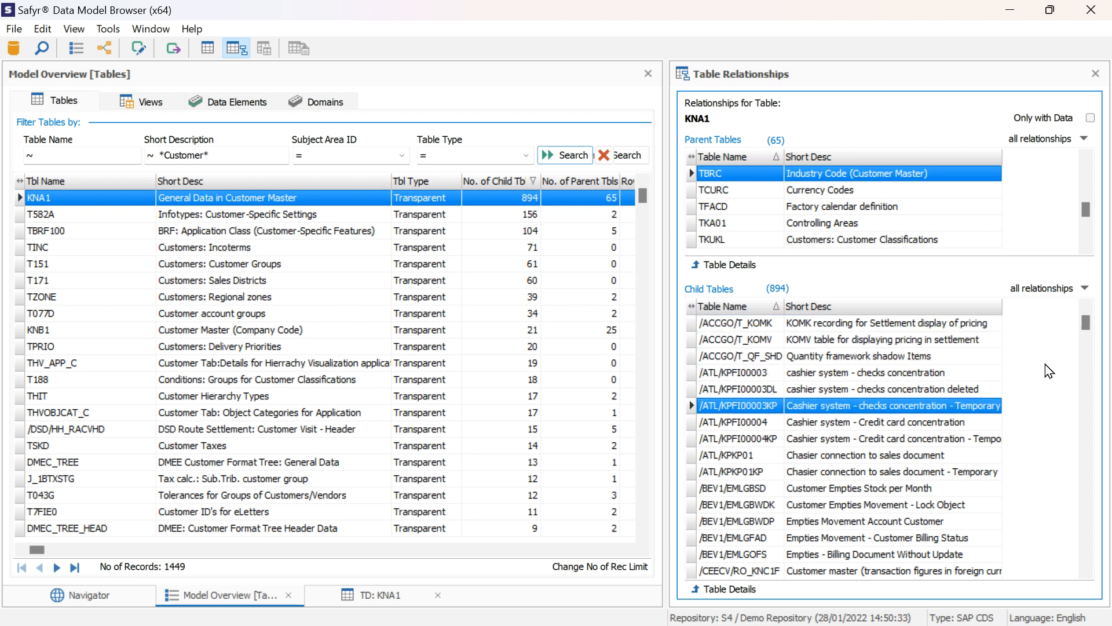
scroll(1045, 363, up, 5)
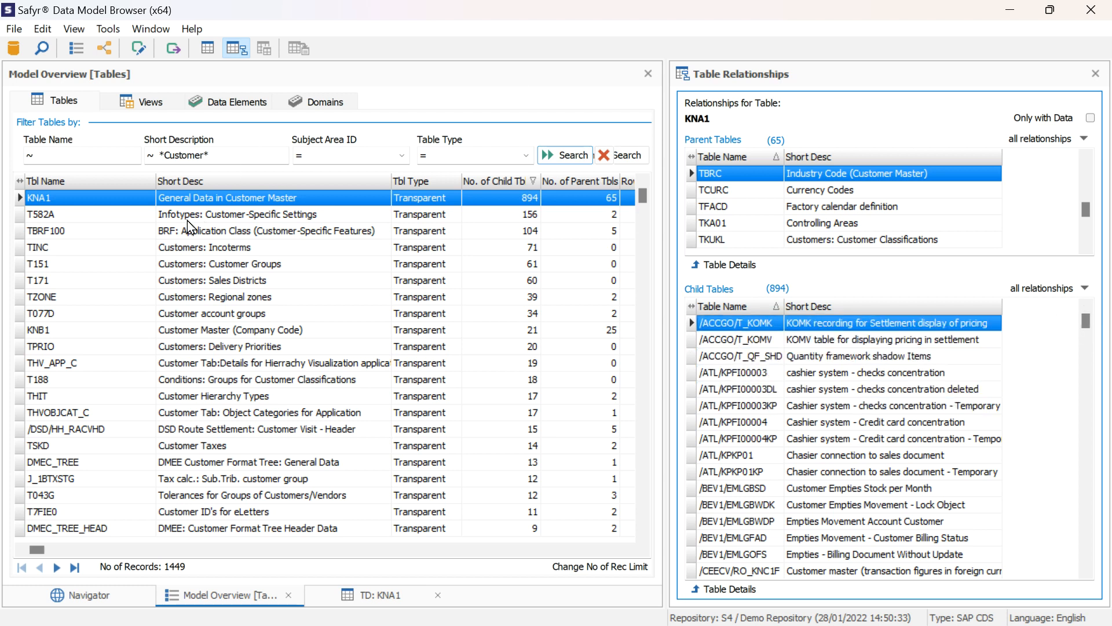
Add table KNA1 with all fields to a new subject area named CustomerDemo
right_click(90, 198)
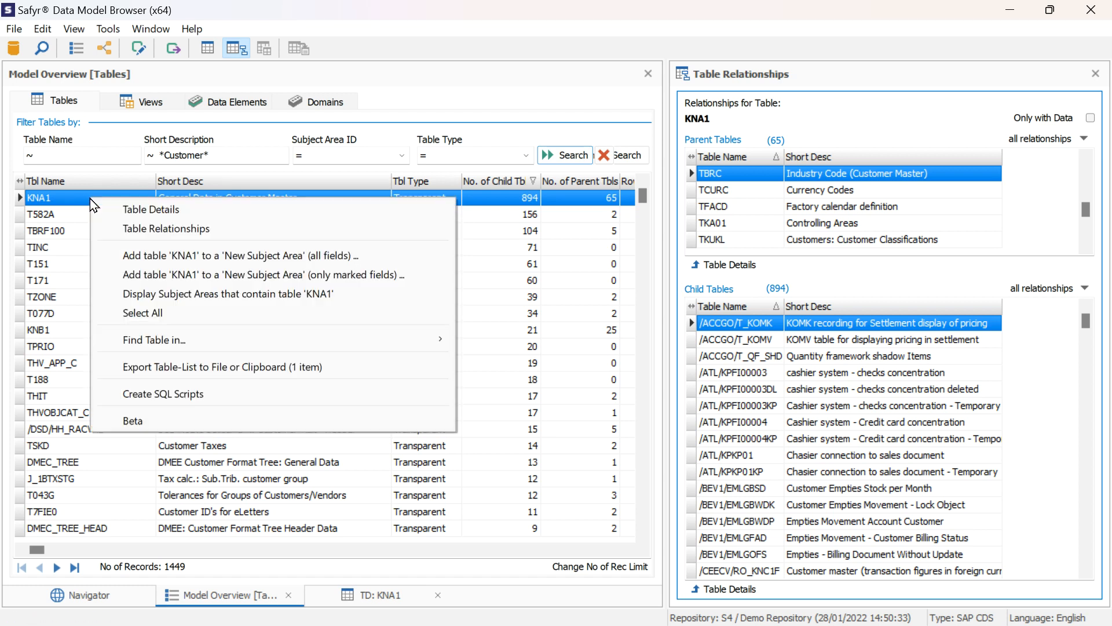
click(266, 256)
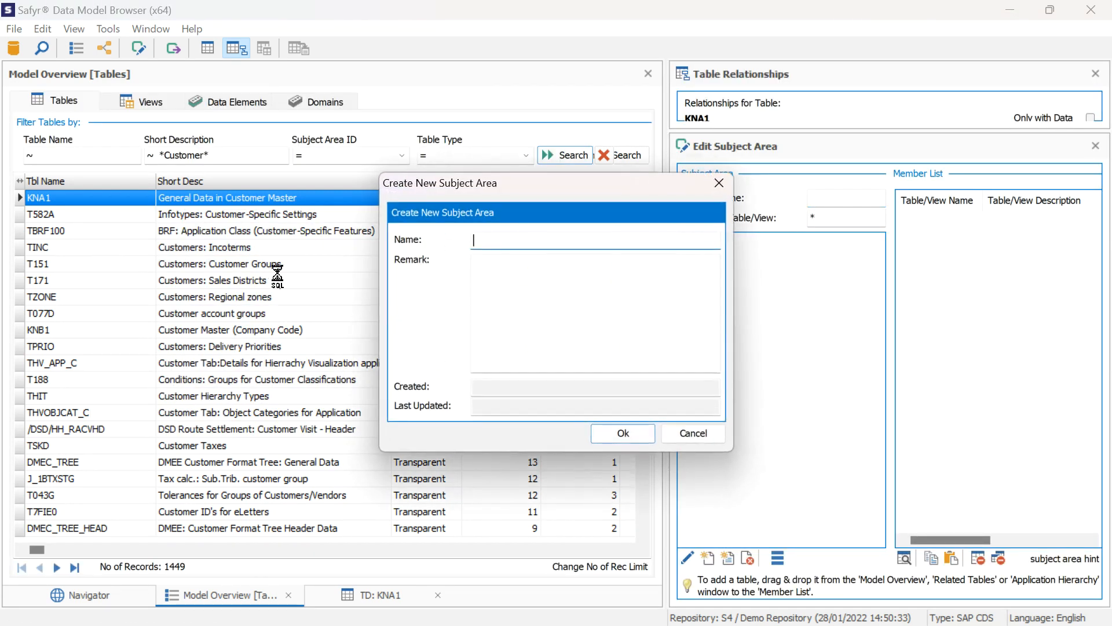
text(C)
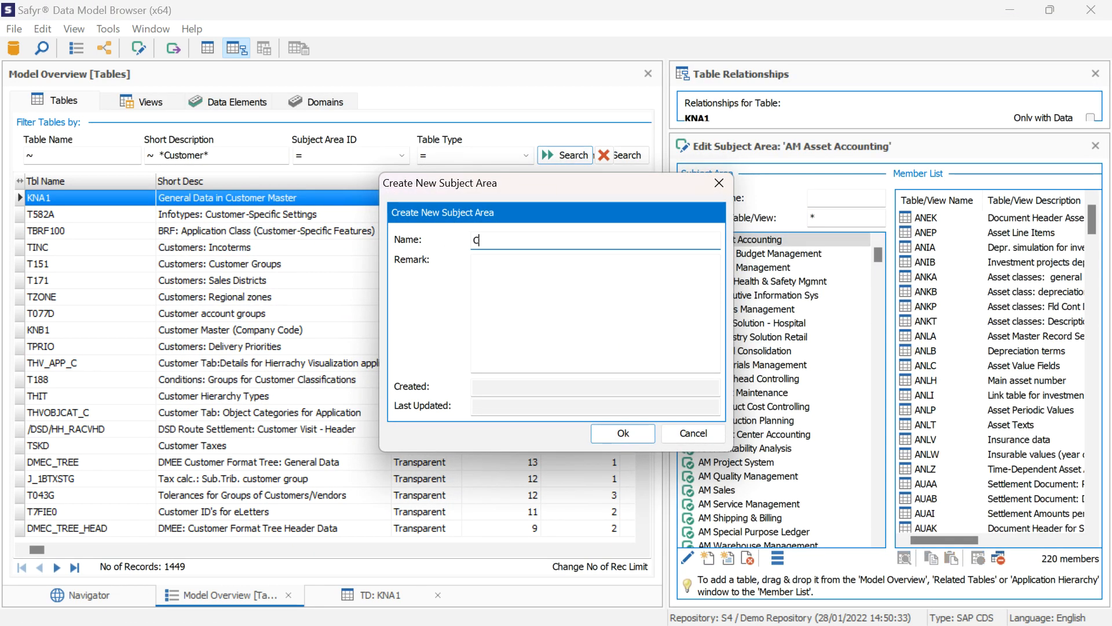
text(ustomerDemo)
click(626, 439)
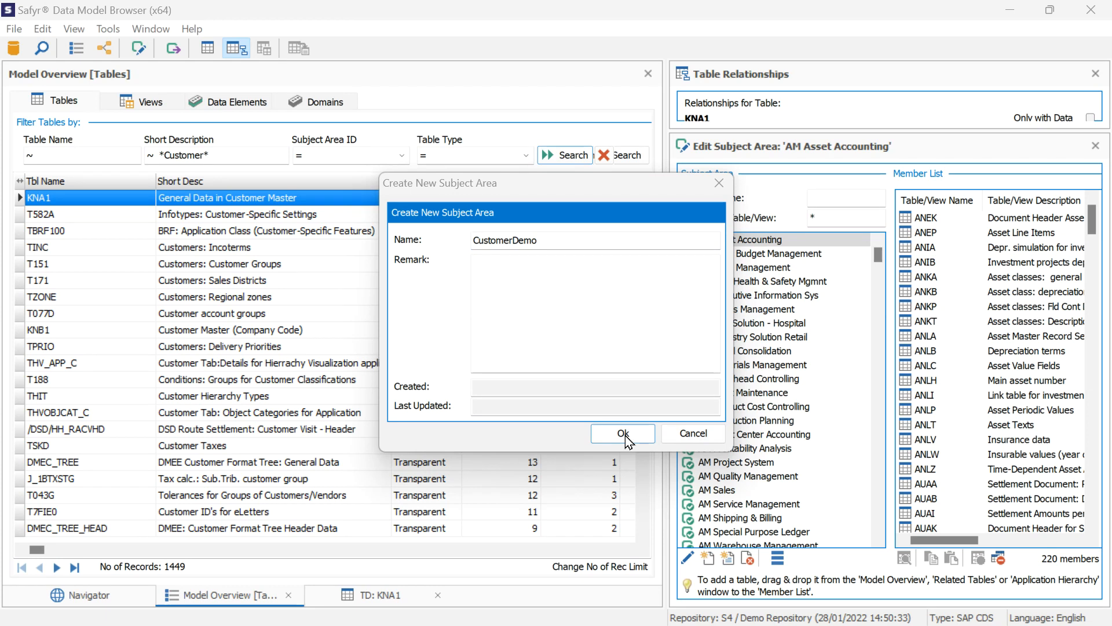
drag(603, 191, 553, 139)
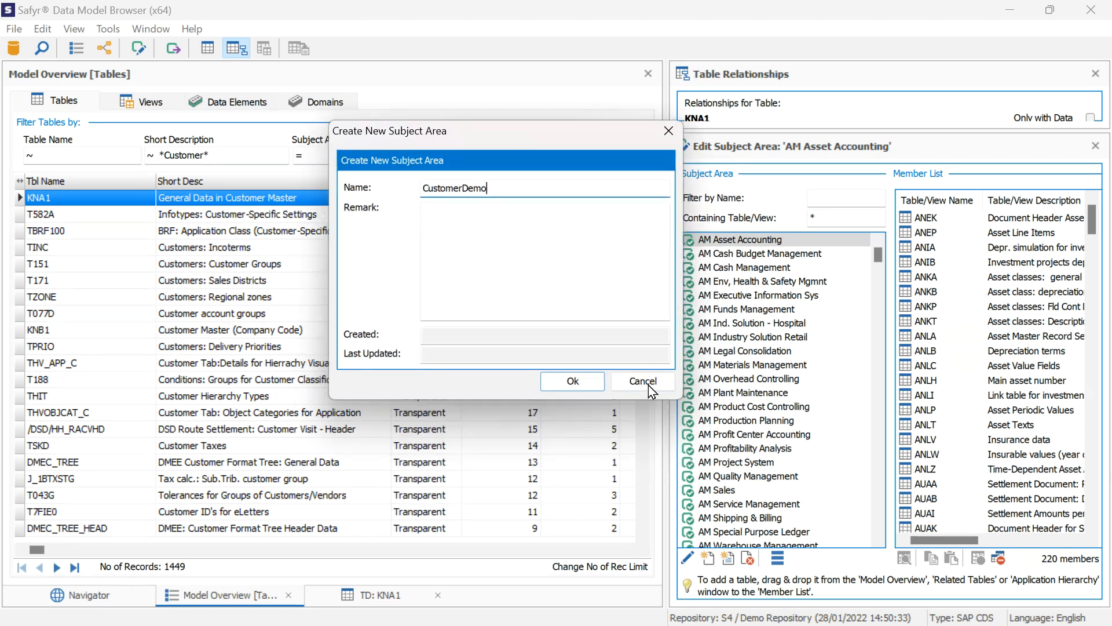
click(599, 386)
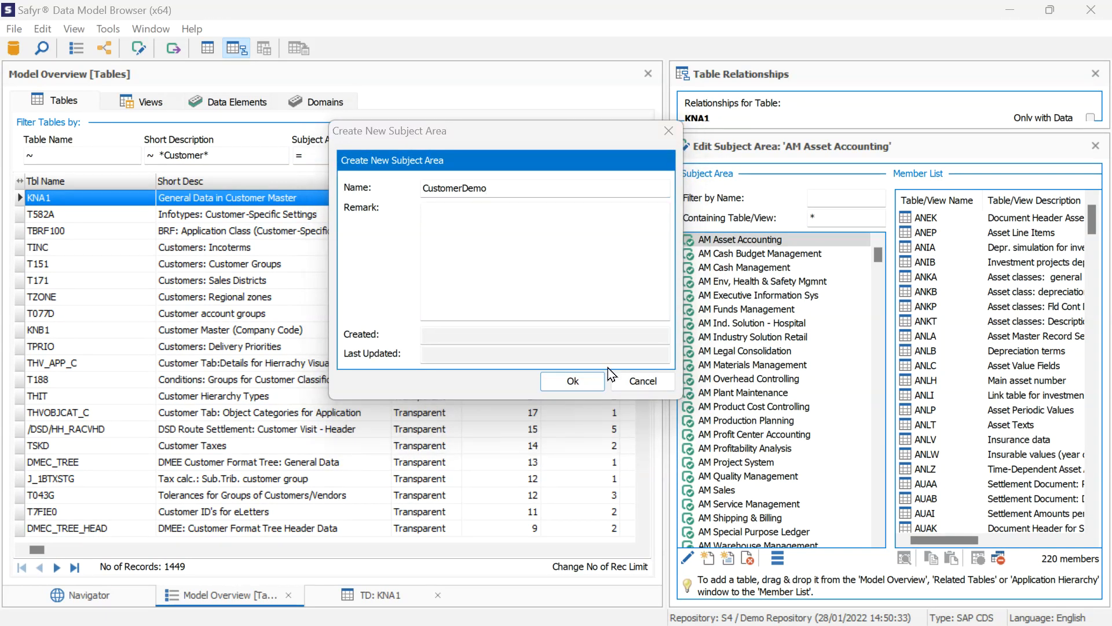
drag(536, 133, 246, 220)
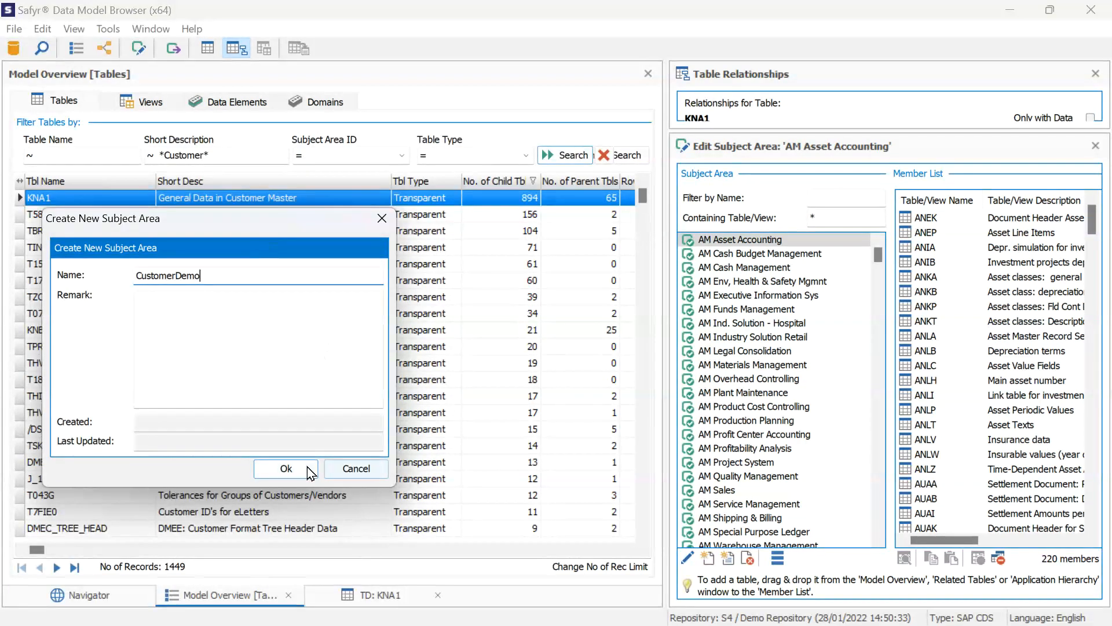
click(308, 468)
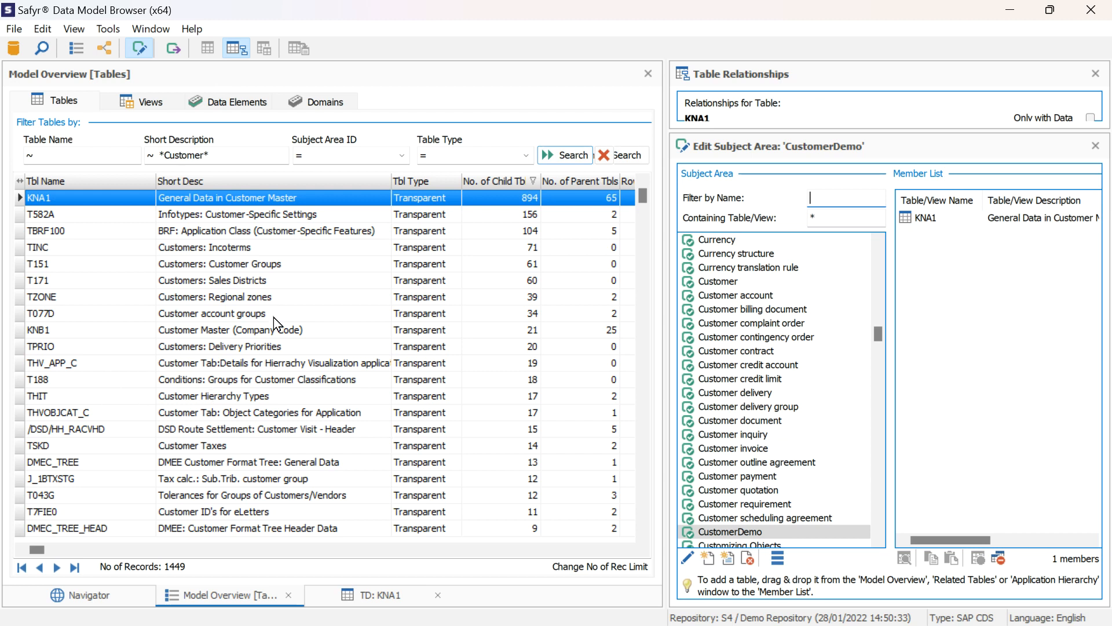
Add the seven consecutive tables from TINC to TPRIO to the member list of the CustomerDemo subject area
click(152, 254)
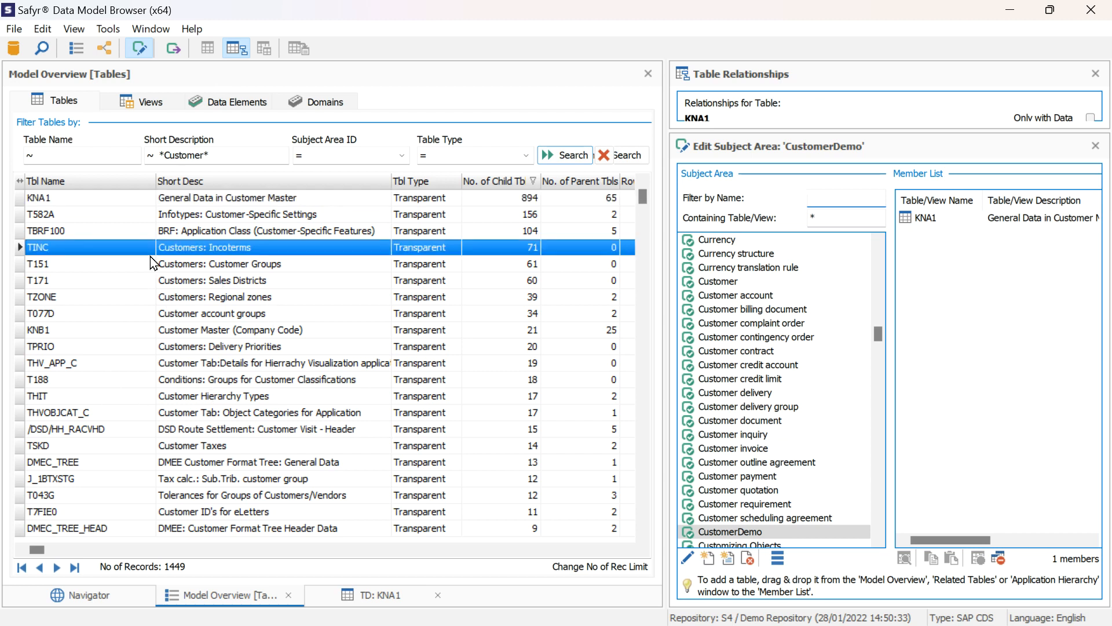
shift+click(134, 351)
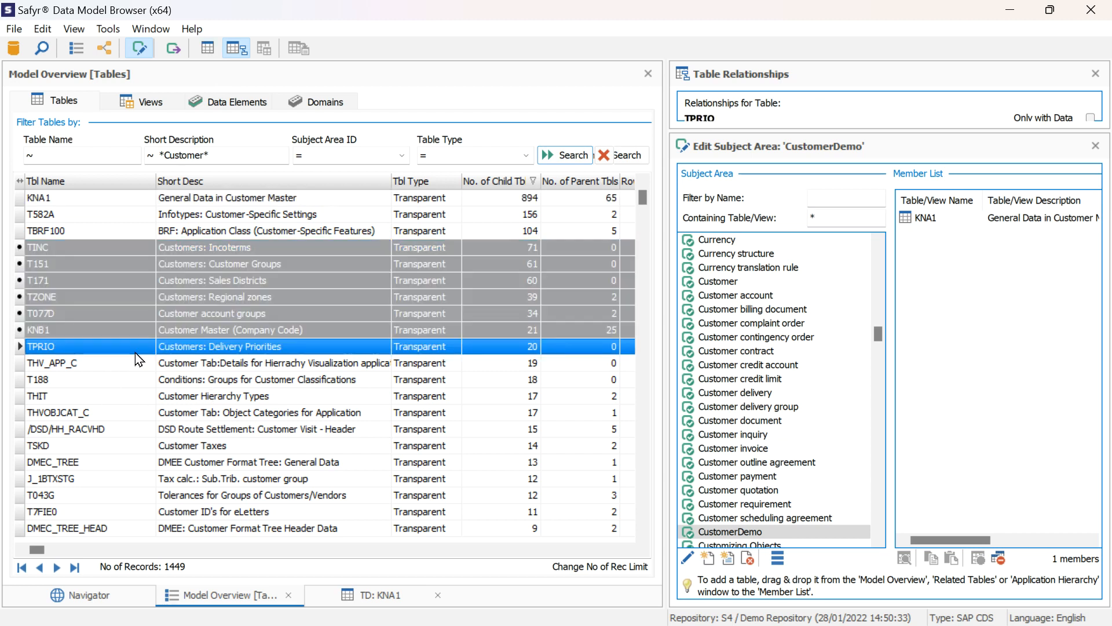
drag(94, 307, 1014, 344)
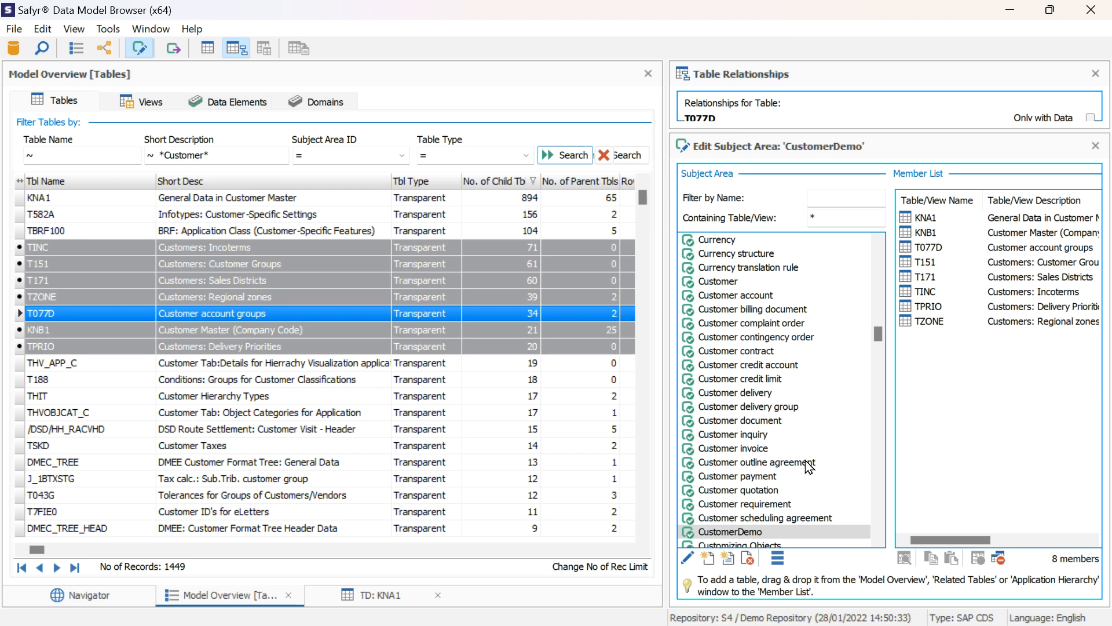
Filter the subject areas by the name *Customer*
click(849, 197)
text(*)
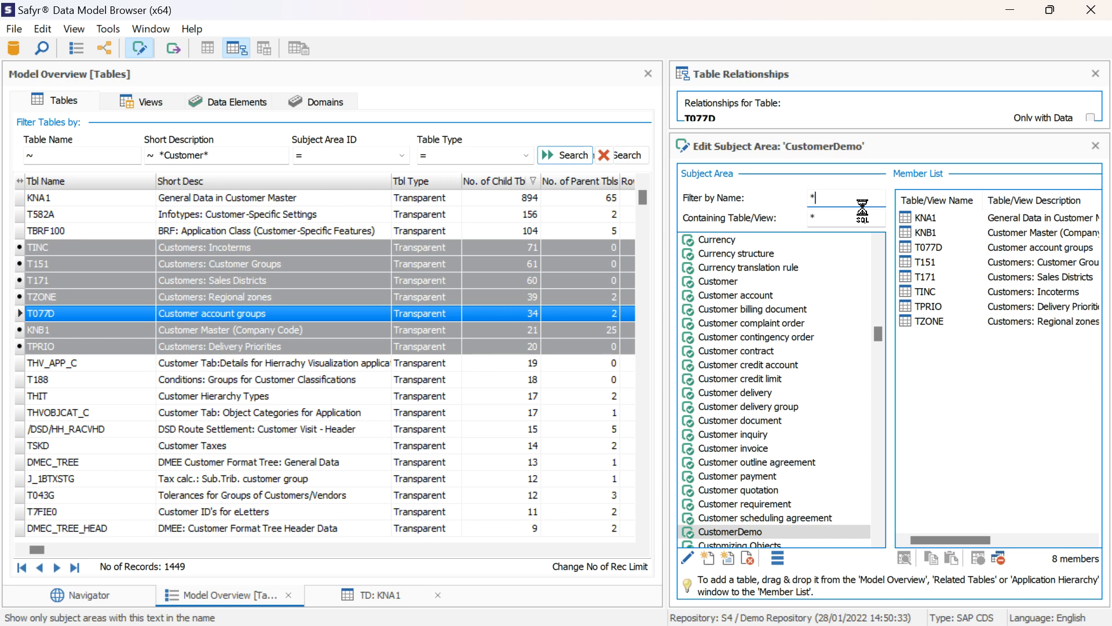
text(Cus)
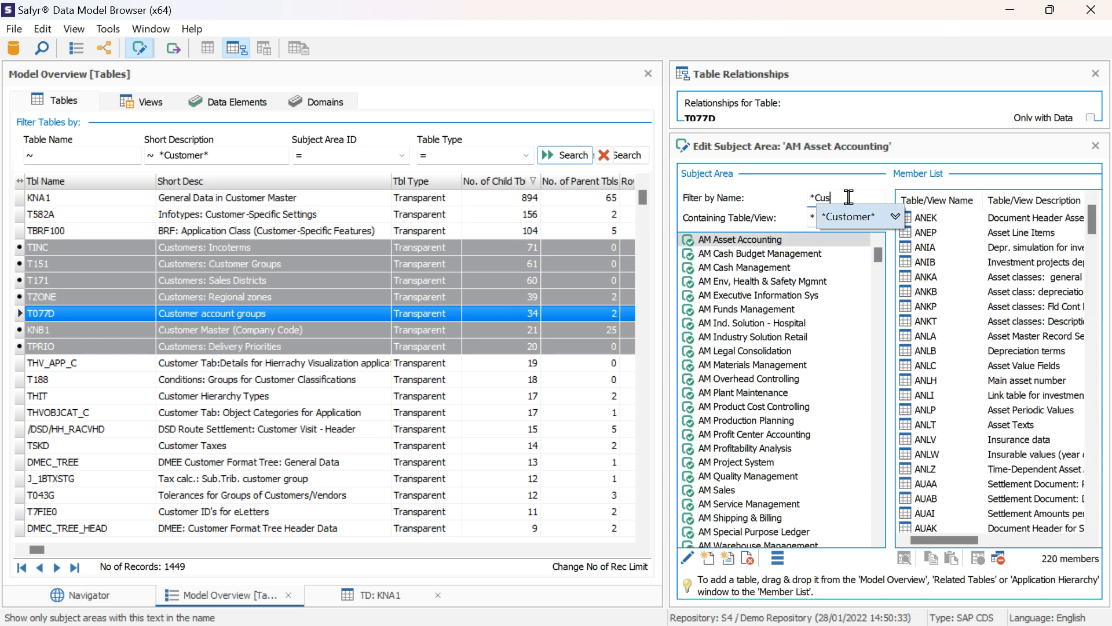
text(tomer*)
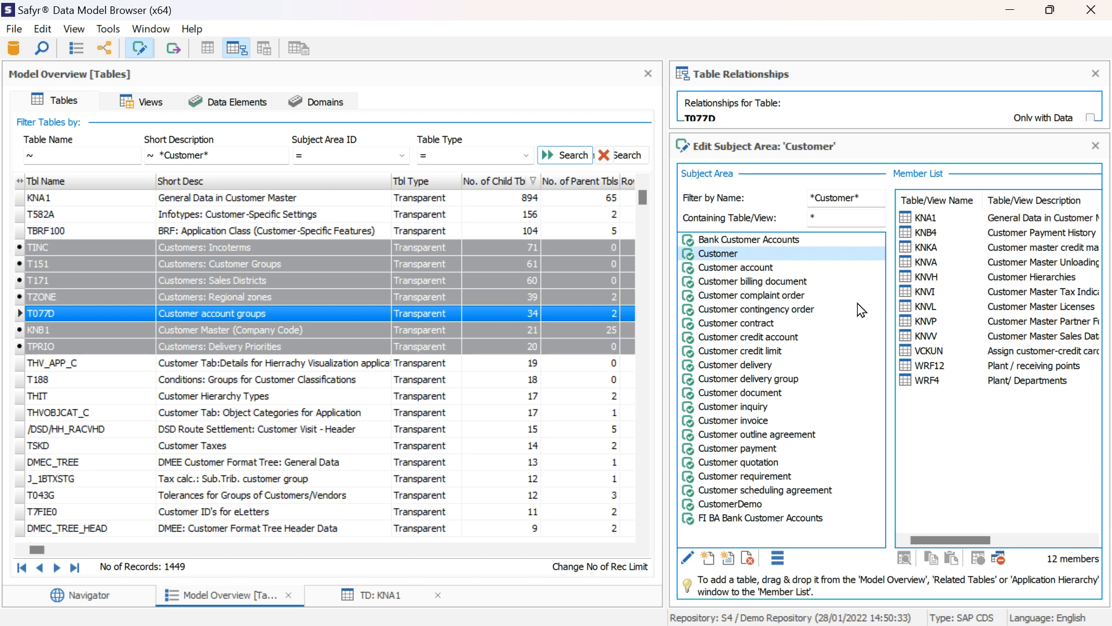
Export the Customer subject area to the Safyr ER Diagrammer with the default building options
click(778, 558)
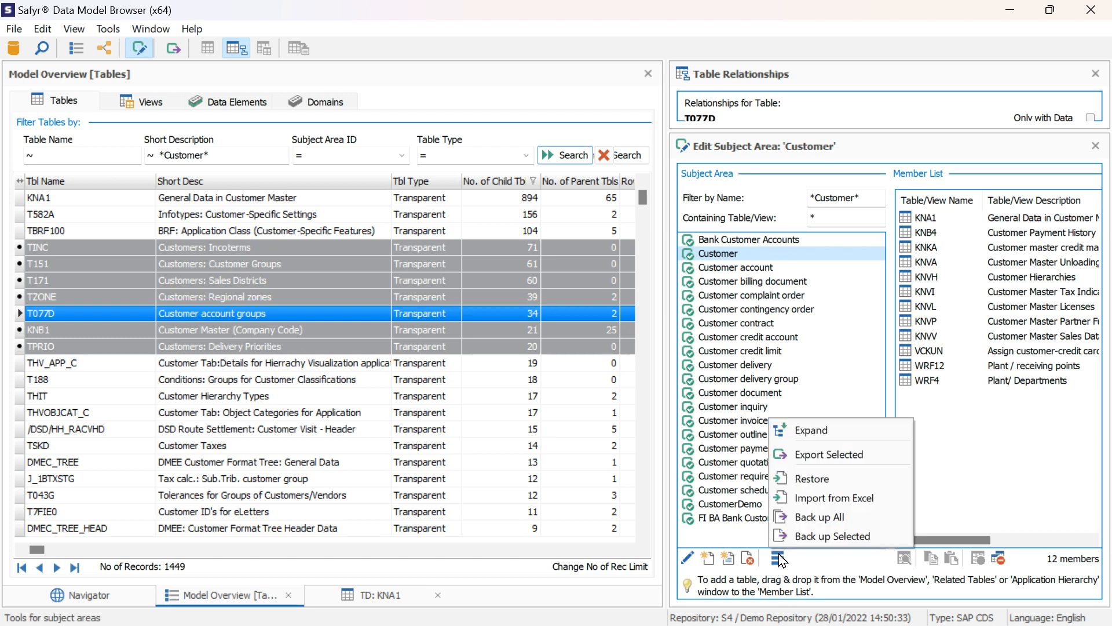
click(858, 458)
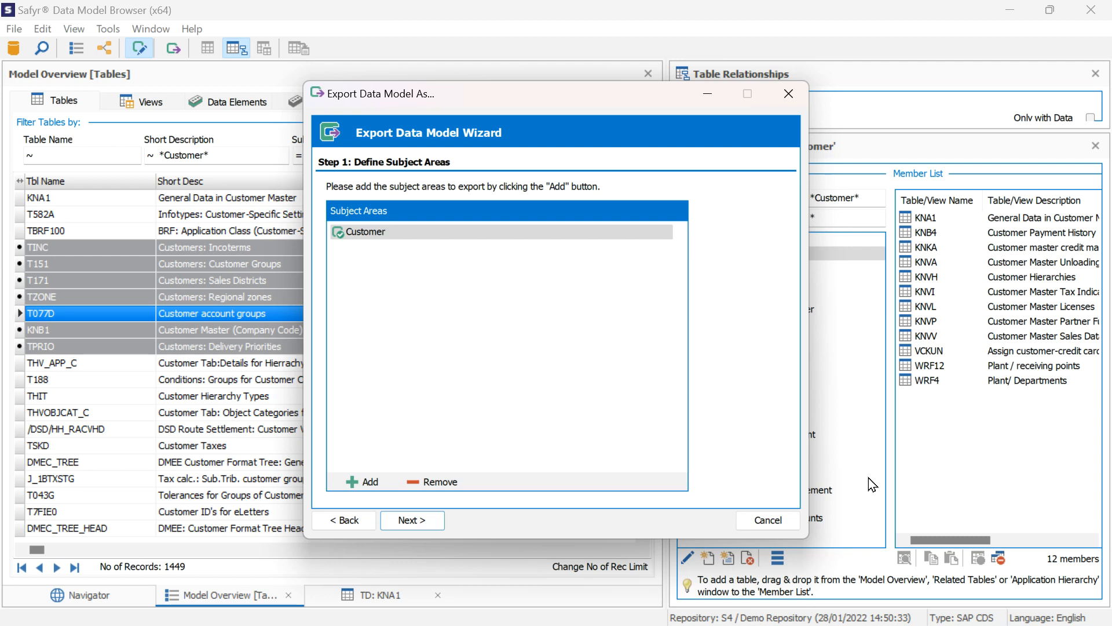
click(407, 521)
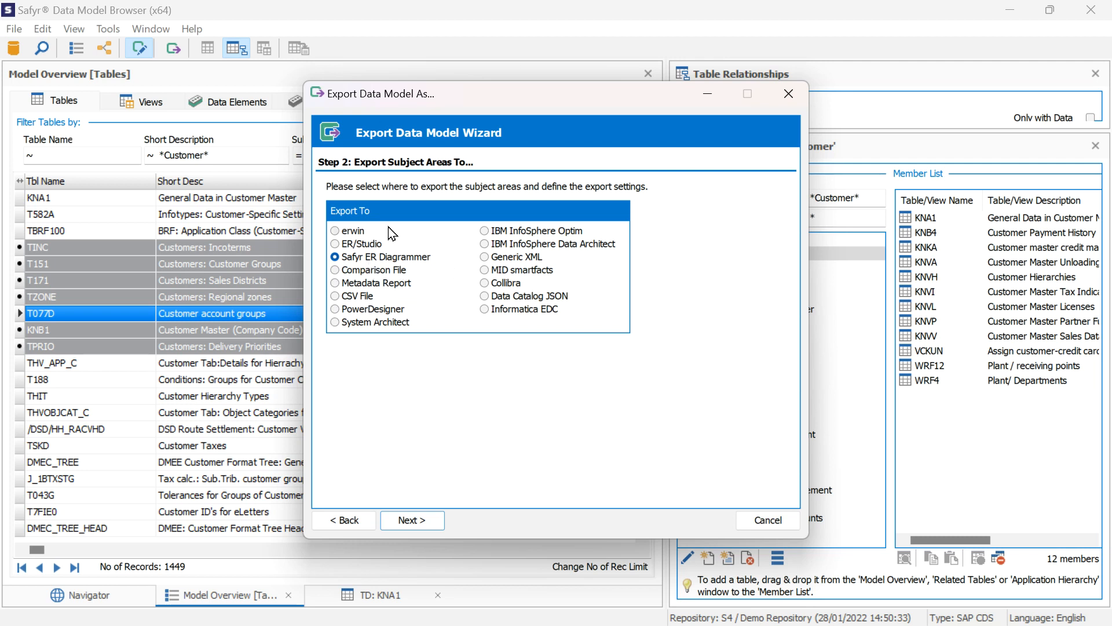
click(413, 520)
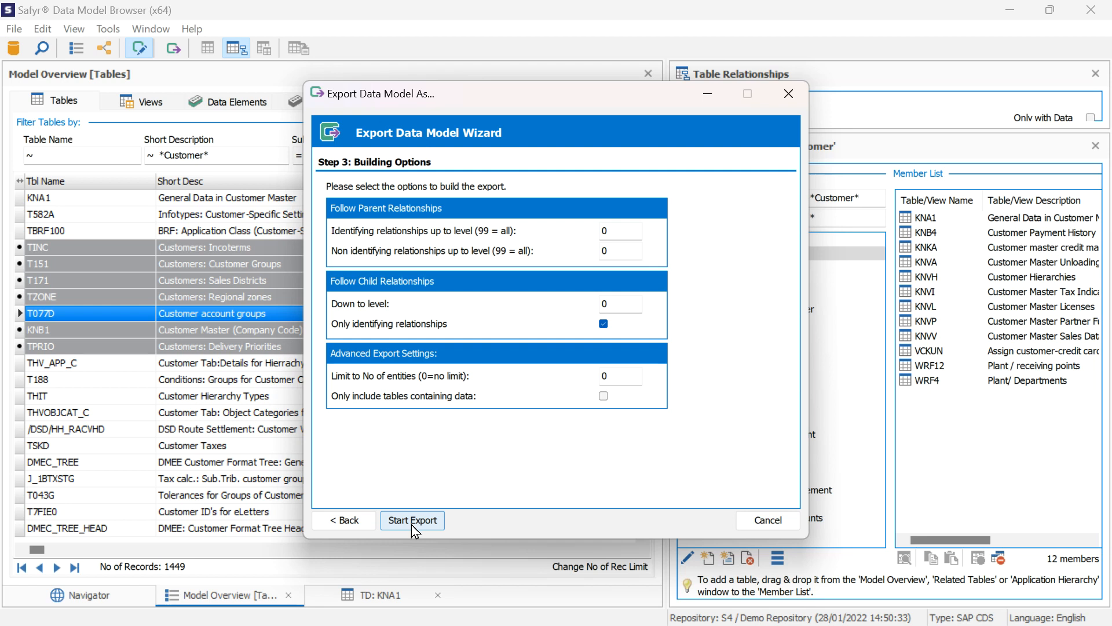
click(412, 519)
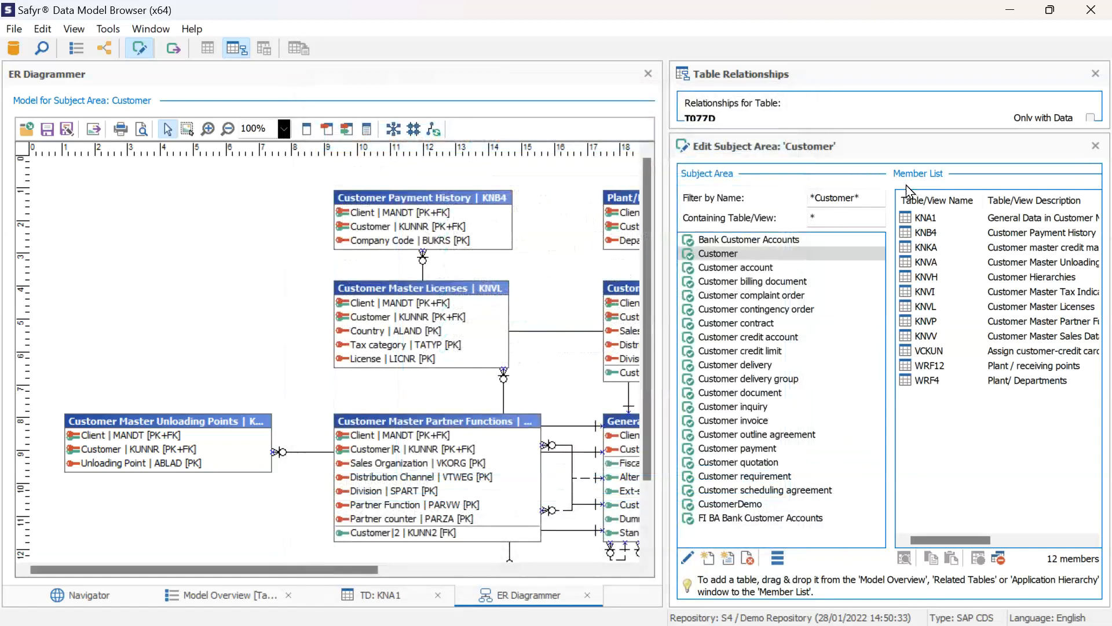
Close the table relationships and the subject area editor to give the ER diagram the full window width
click(1095, 74)
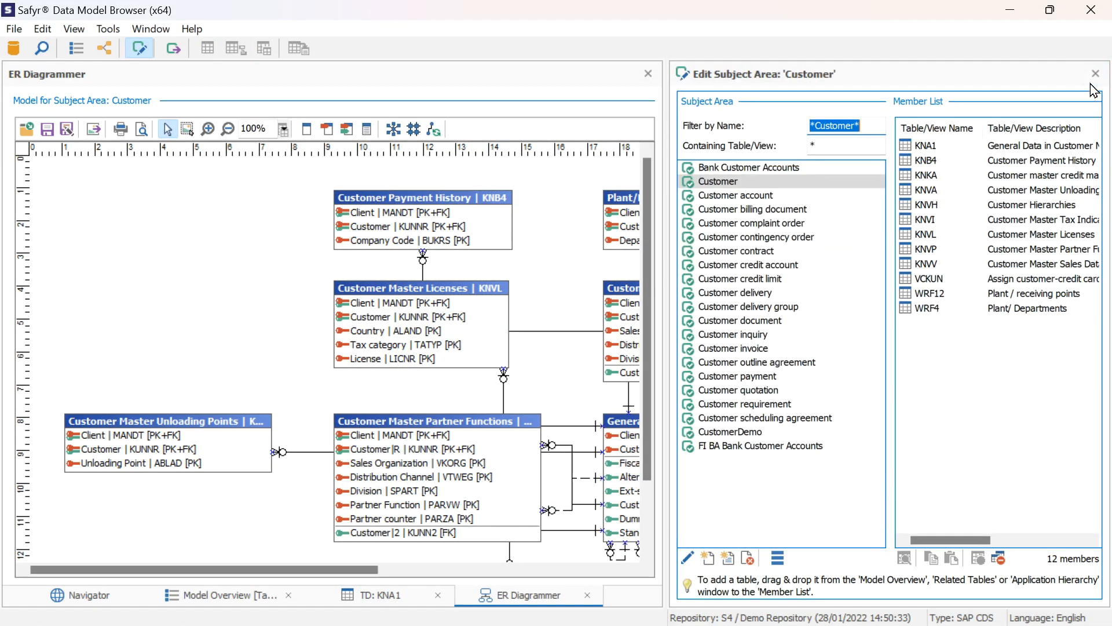
click(1095, 73)
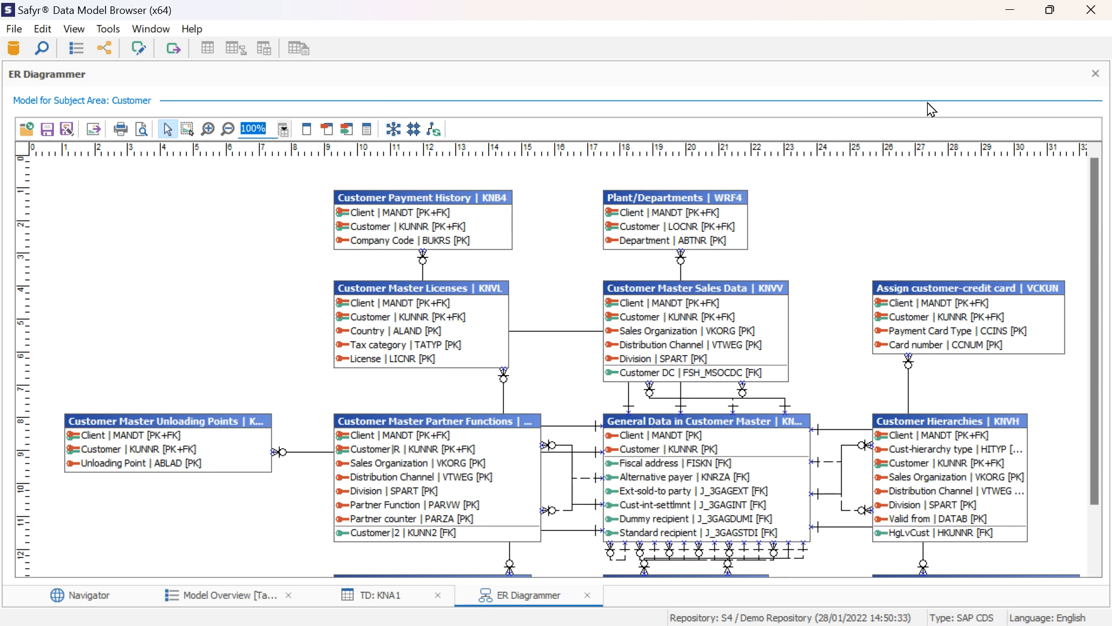
mouse_move(1095, 266)
mouse_down()
mouse_move(1104, 326)
mouse_move(1104, 263)
mouse_up()
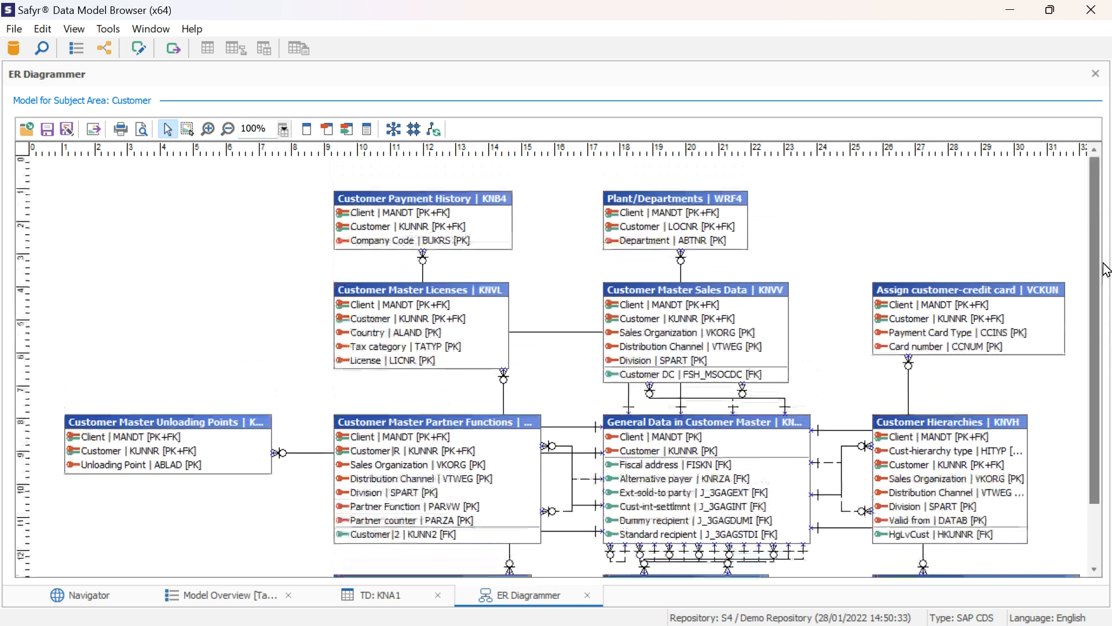
Compare the diagram at the table-name, primary key, and primary and foreign key display levels, and look over the whole Customer model
click(310, 129)
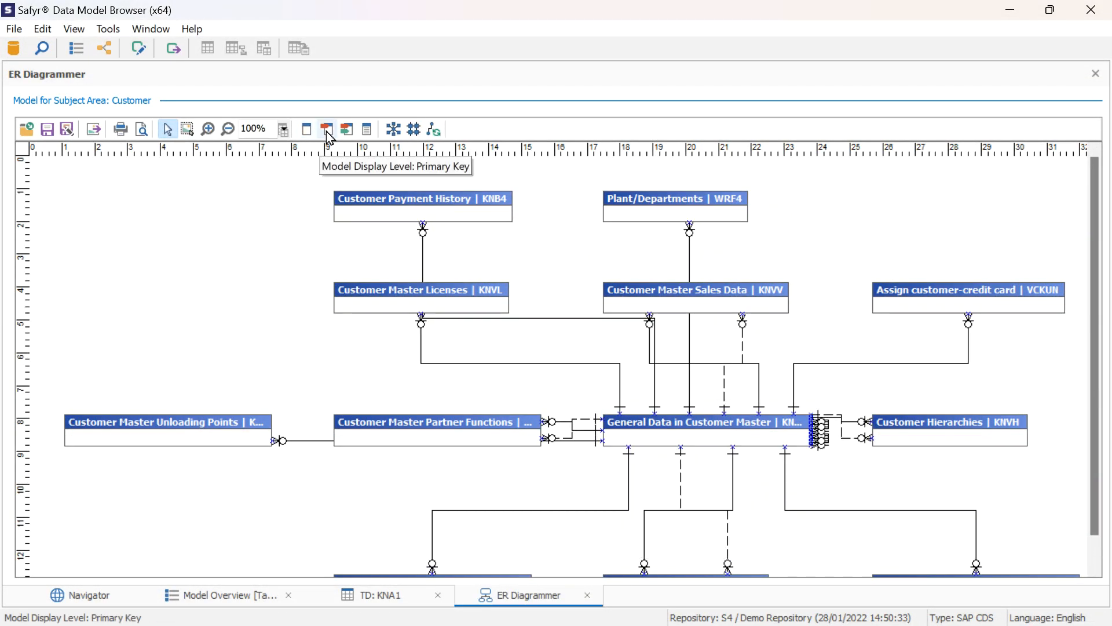
click(327, 131)
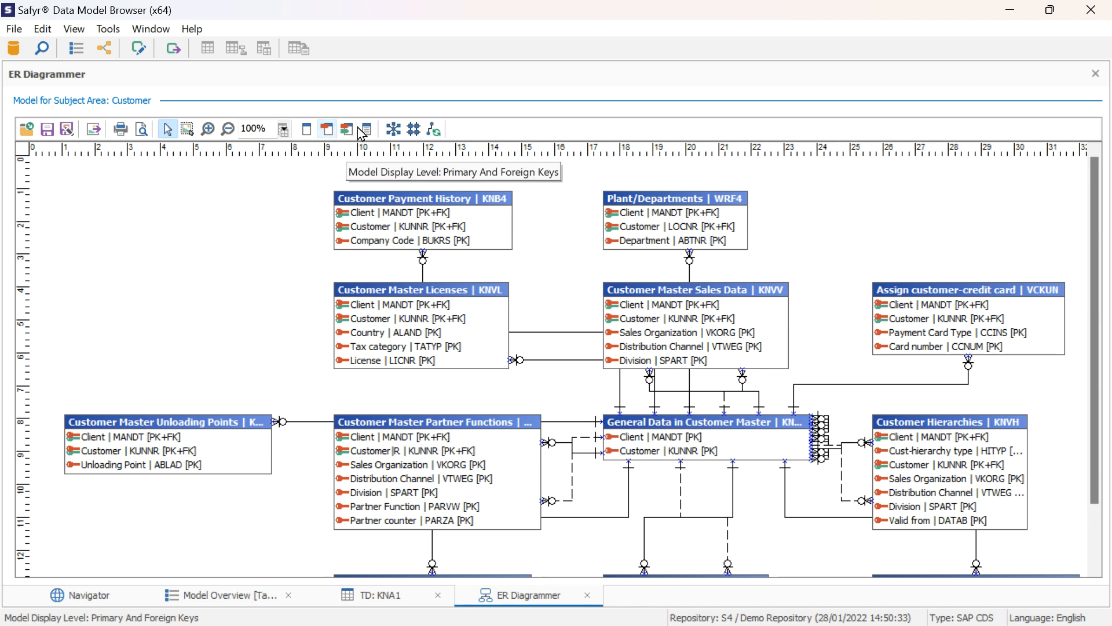
click(362, 132)
click(347, 131)
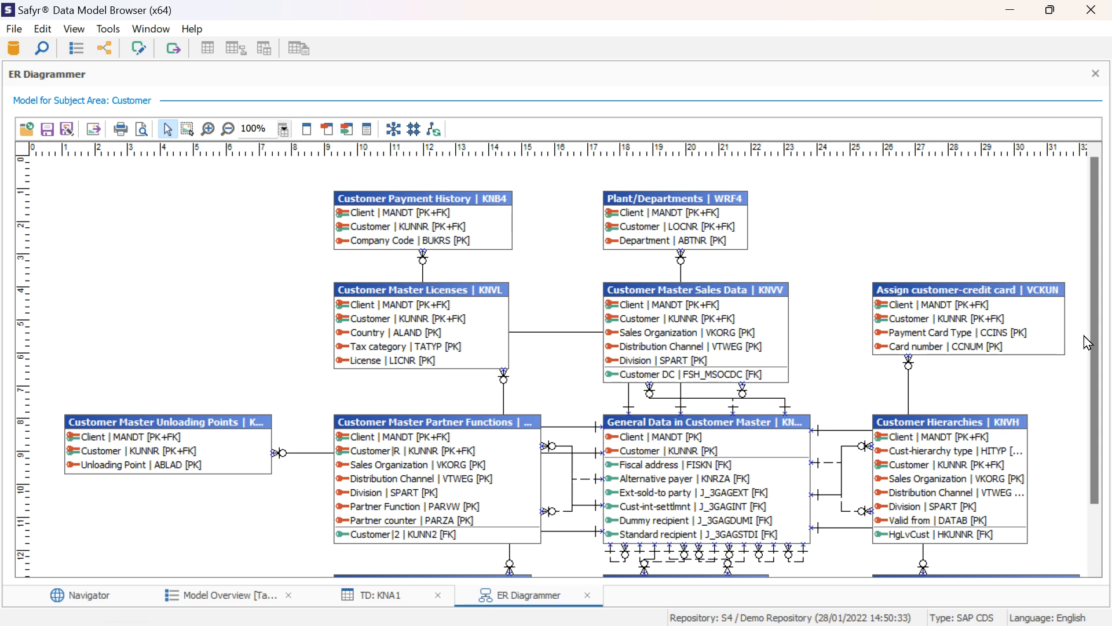
drag(1095, 374, 1097, 406)
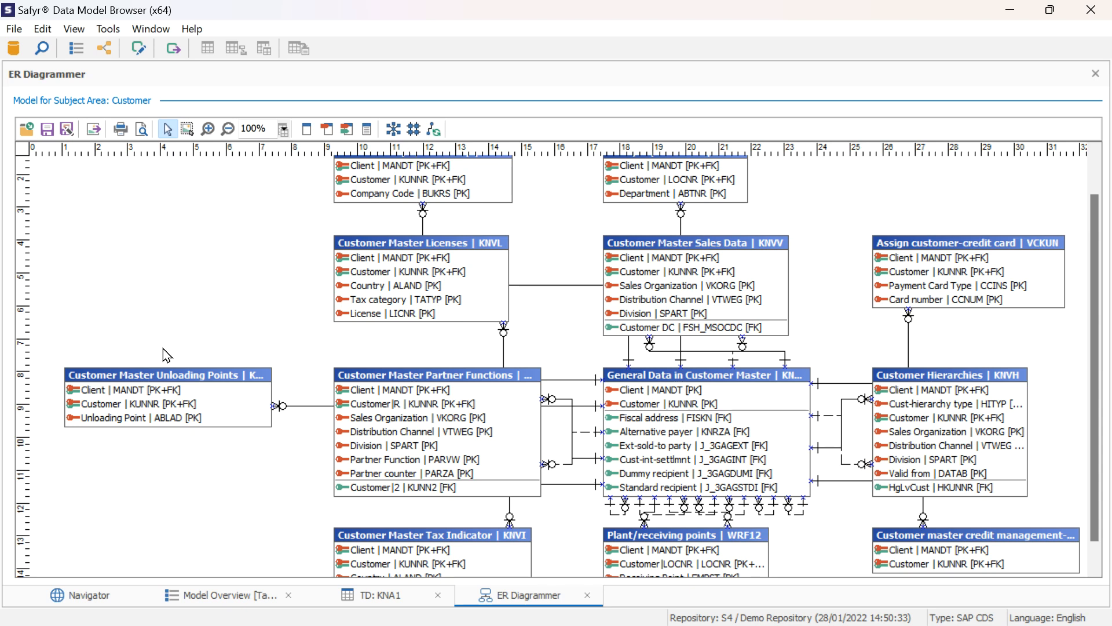
scroll(1104, 554, down, 3)
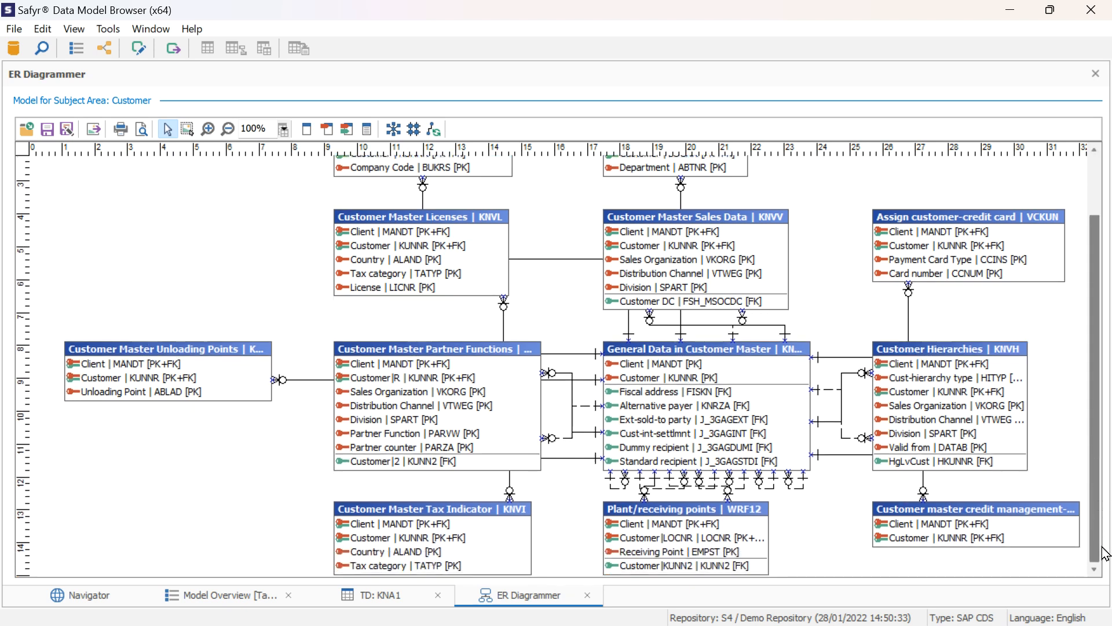
scroll(1095, 323, up, 3)
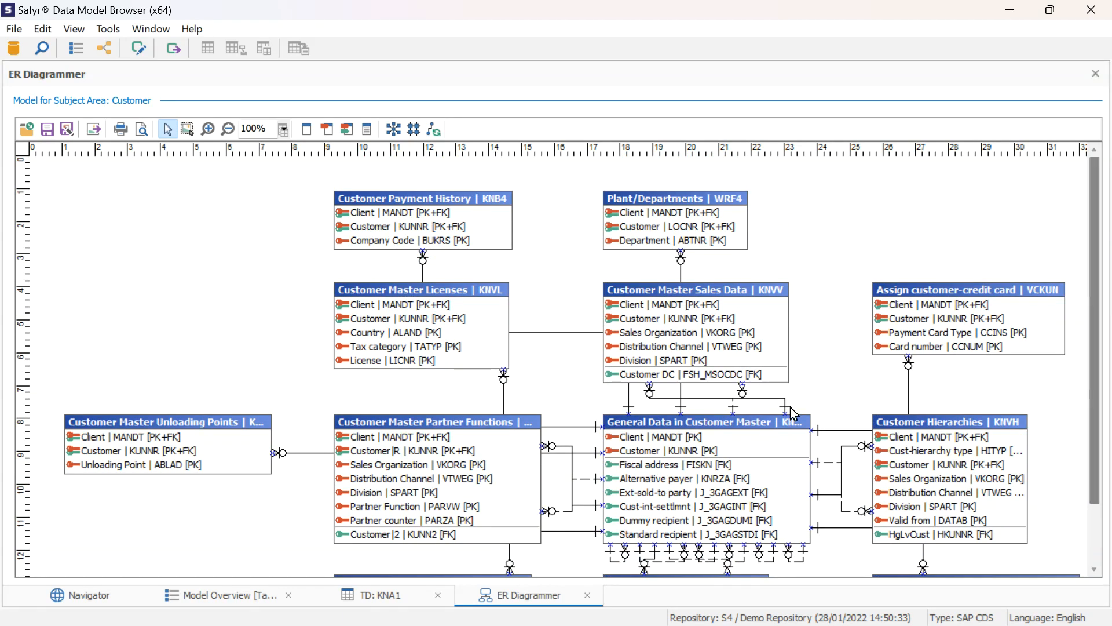